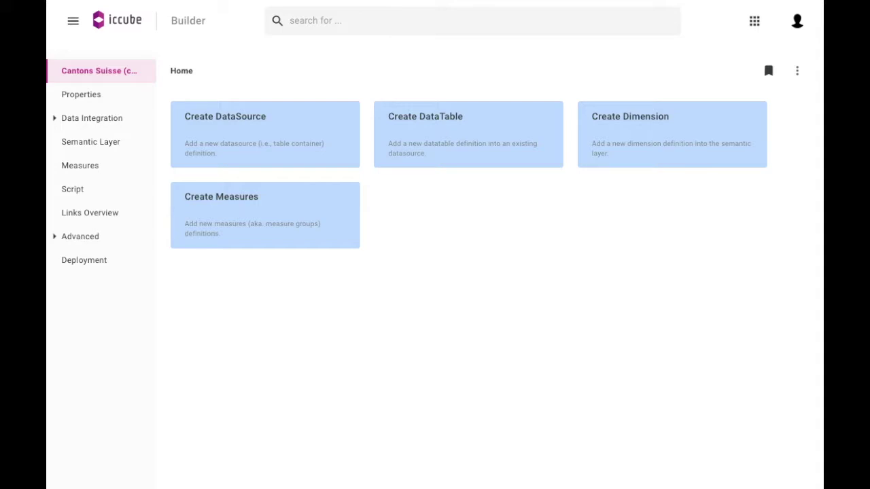
Preview the Sheet1 data table with its Colors column, then open the Abbreviation dimension's semantic-layer settings.
click(88, 120)
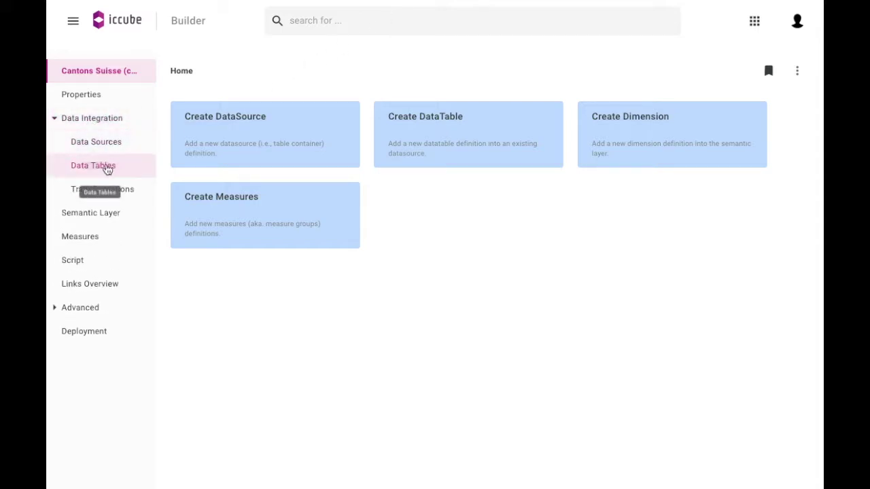
click(107, 171)
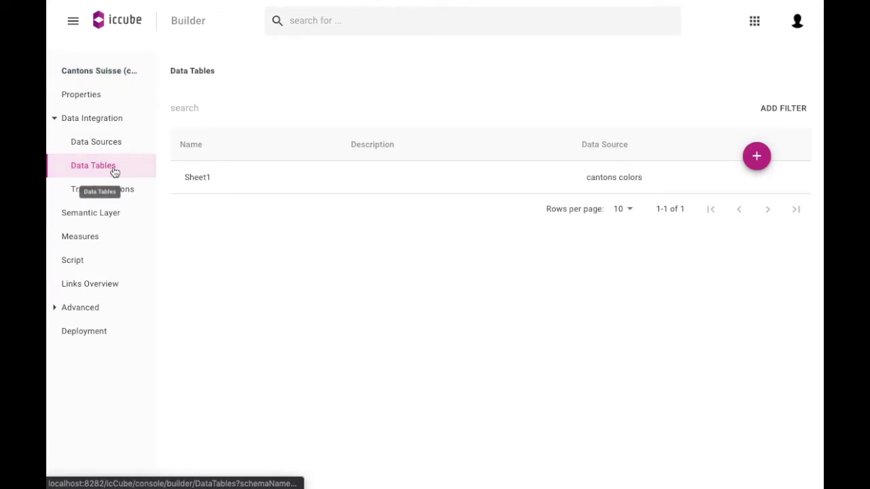
right_click(252, 178)
click(311, 285)
drag(306, 367, 312, 251)
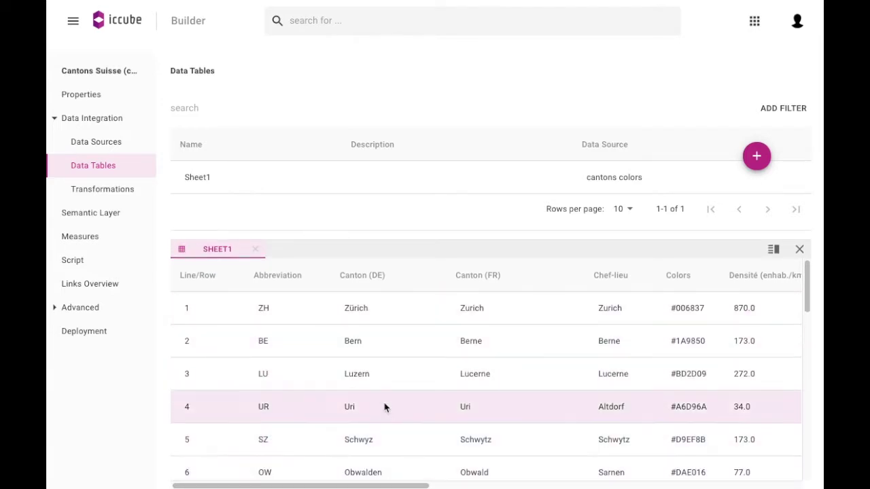
scroll(690, 426, down, 1)
drag(626, 232, 638, 388)
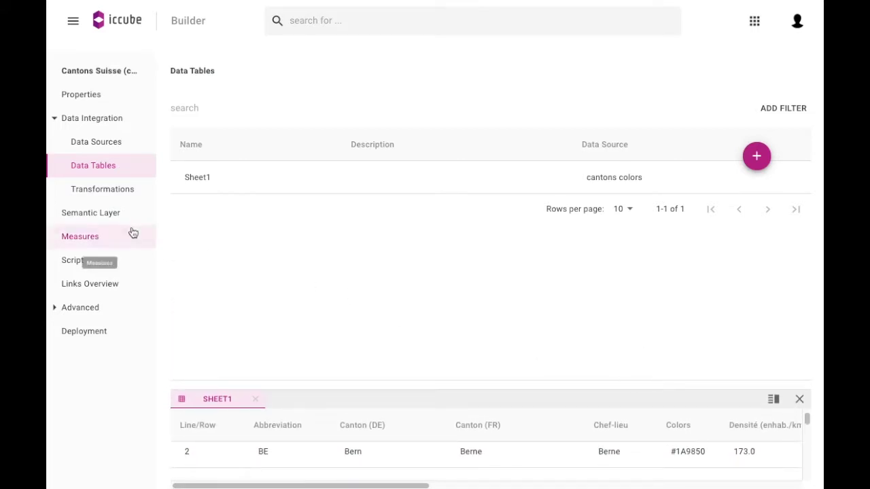
click(113, 215)
click(205, 133)
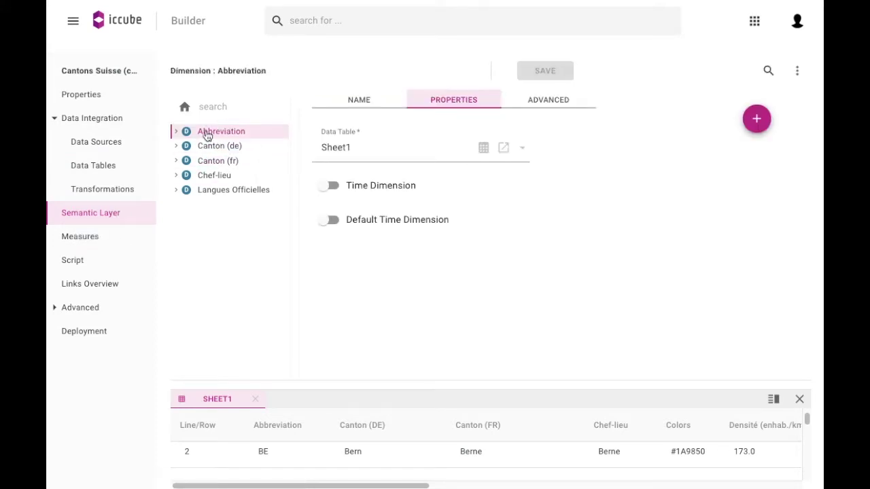
click(176, 132)
click(185, 146)
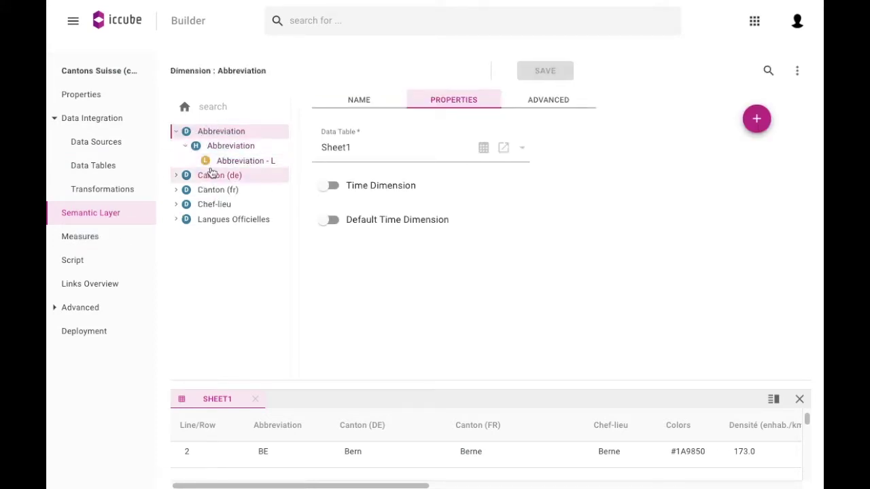
click(224, 161)
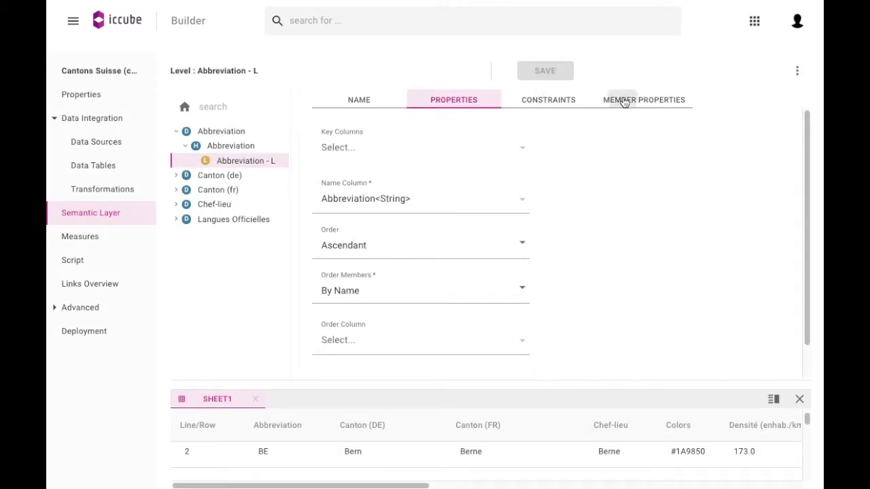
click(624, 102)
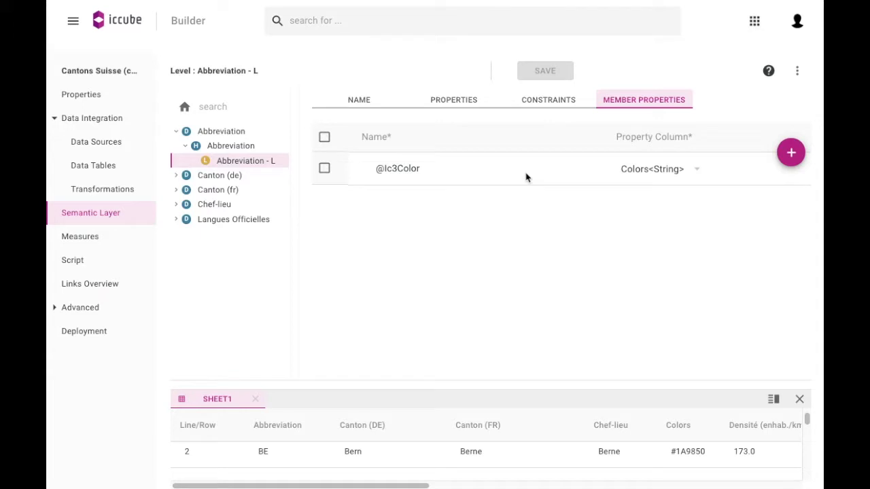
click(646, 169)
click(568, 170)
click(420, 169)
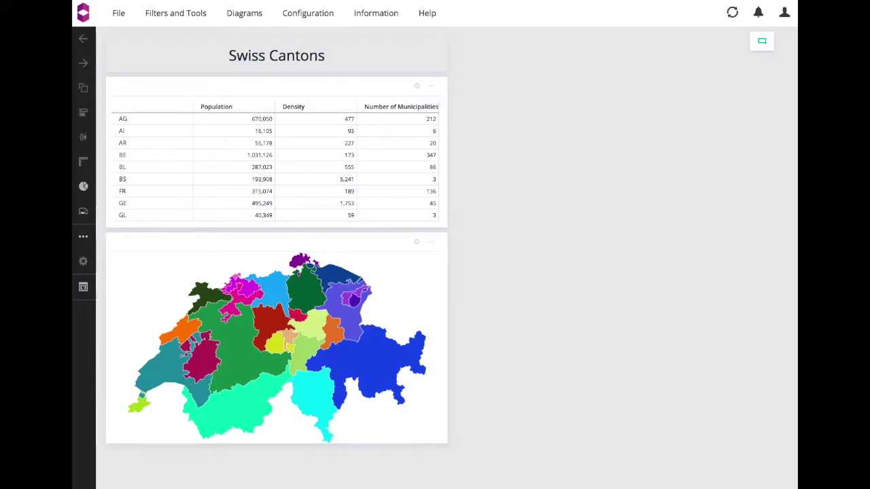
Add an enlarged Serial chart widget beside the table on the Swiss Cantons dashboard.
click(249, 16)
drag(249, 54, 482, 43)
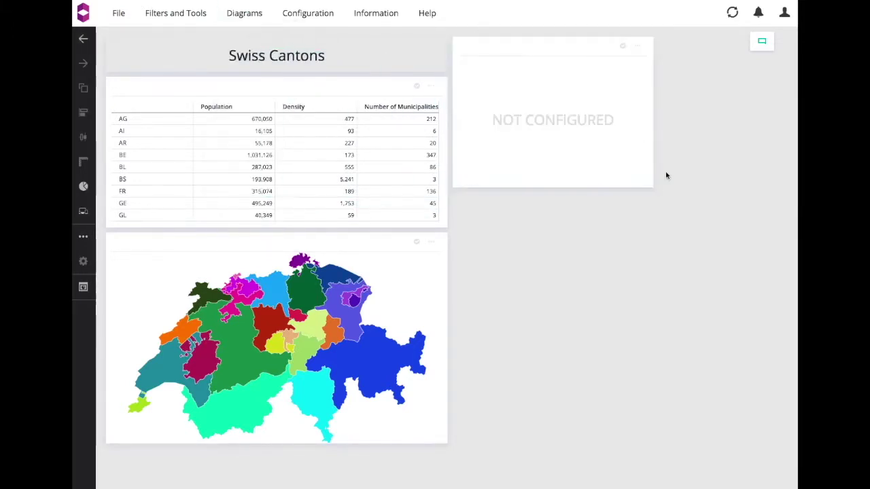
drag(654, 185, 764, 443)
Chart Population as the measure with Abbreviation - L on rows, and apply it.
click(746, 47)
click(737, 50)
click(277, 100)
drag(269, 118, 231, 157)
click(261, 99)
click(266, 119)
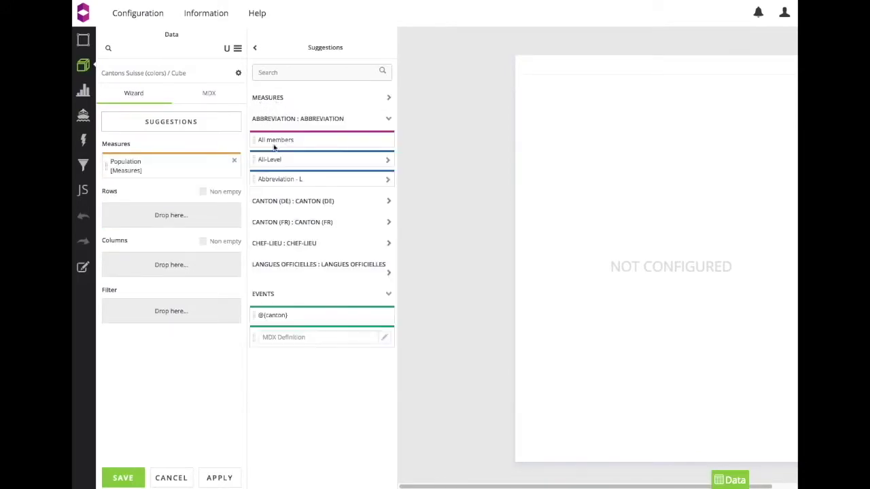
drag(272, 179, 147, 219)
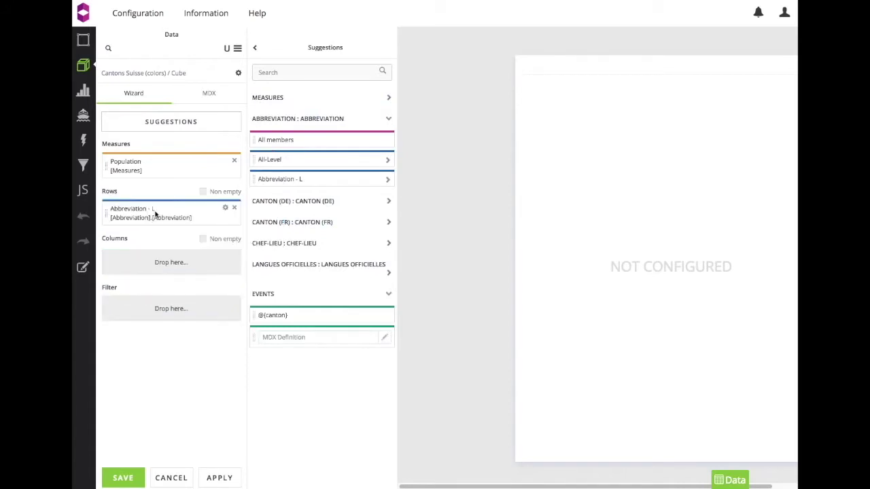
click(218, 478)
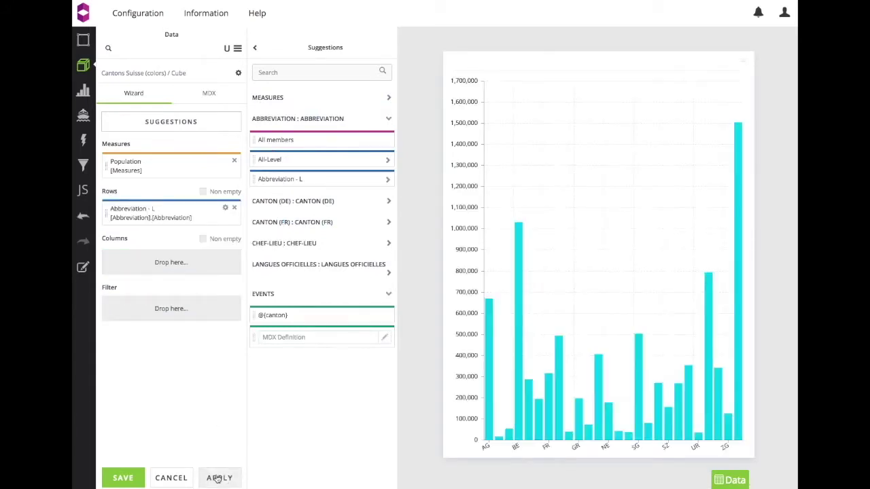
Change the chart type to a clustered horizontal Bar chart and apply it.
click(88, 95)
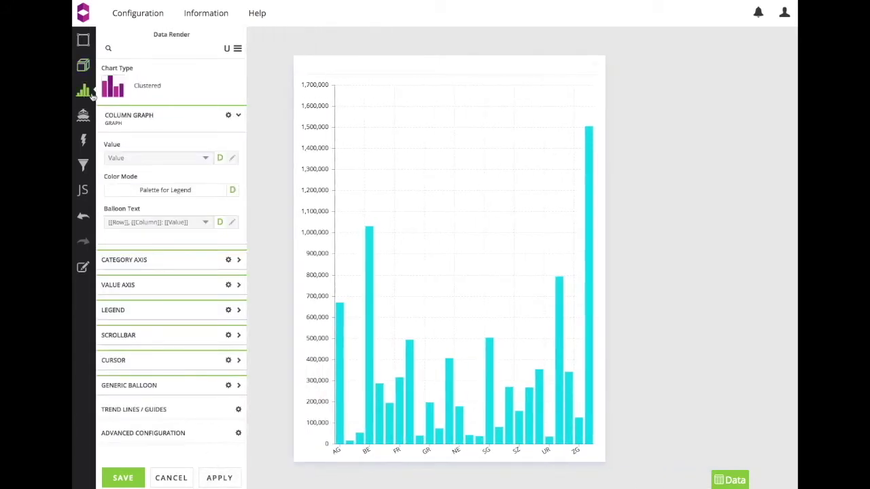
click(108, 93)
click(259, 326)
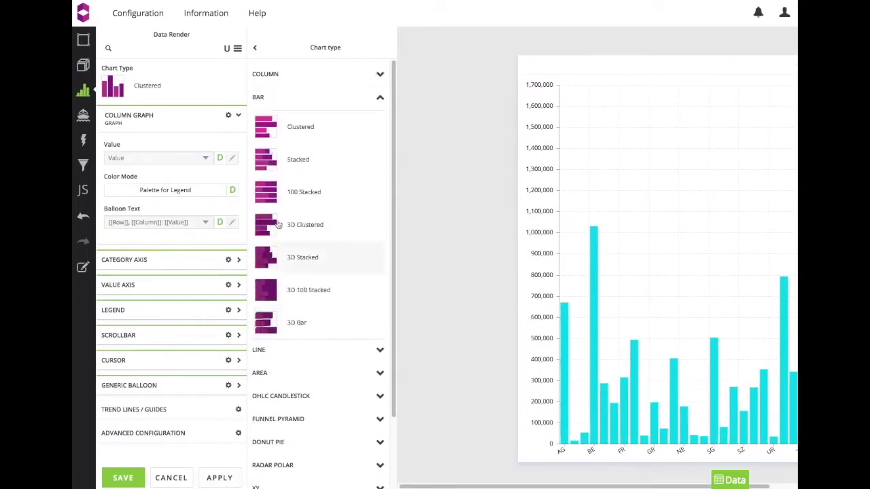
click(278, 138)
click(219, 478)
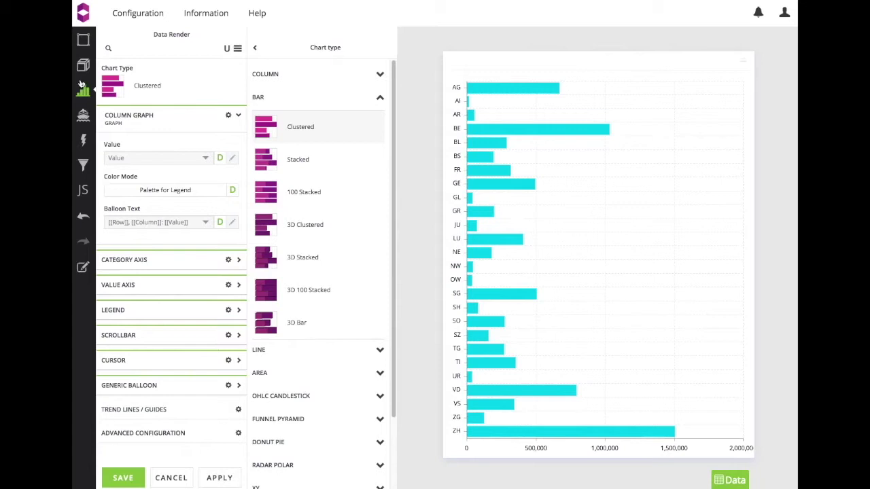
Set Color Mode to MDX Axis Property on the Rows axis, apply, and save the chart.
click(147, 191)
click(275, 189)
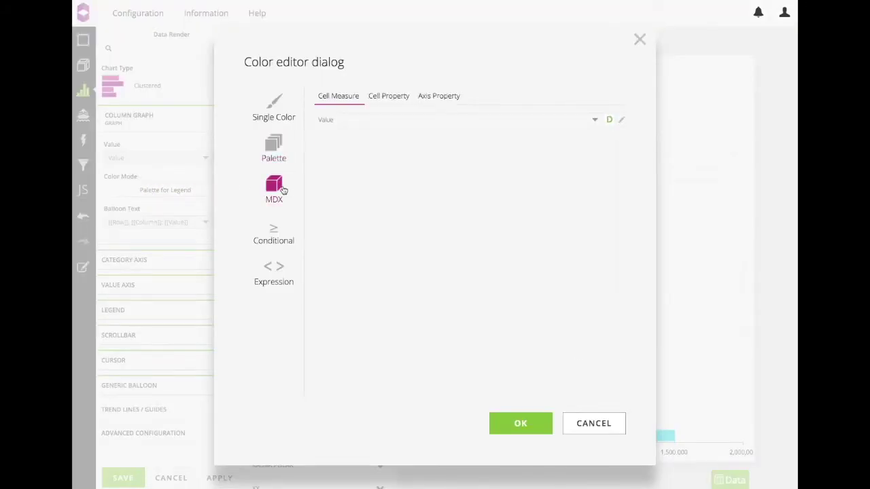
click(429, 99)
click(337, 118)
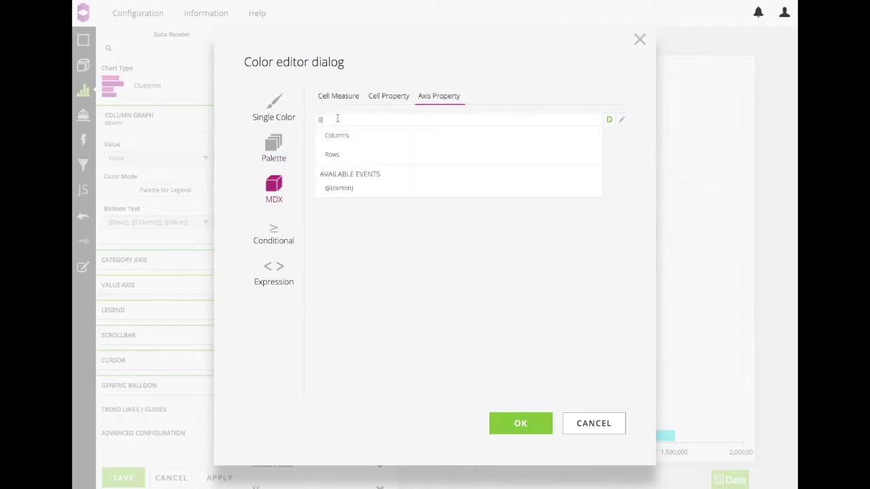
click(342, 161)
click(506, 421)
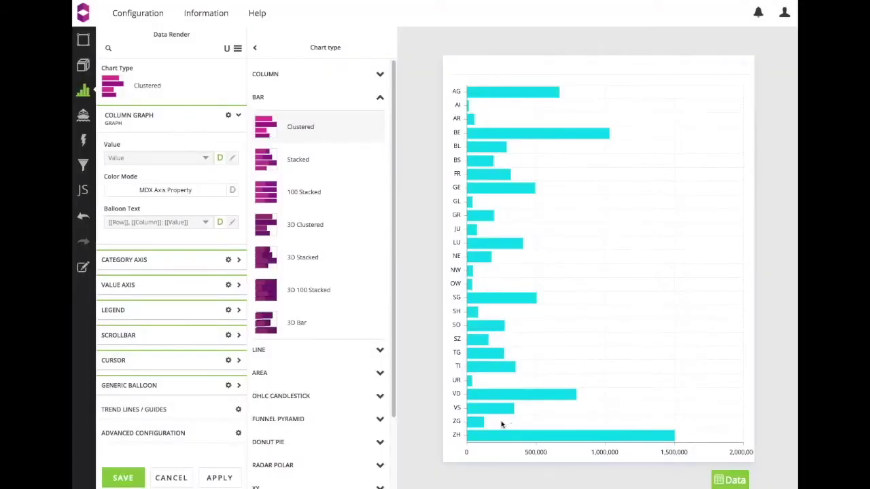
click(217, 481)
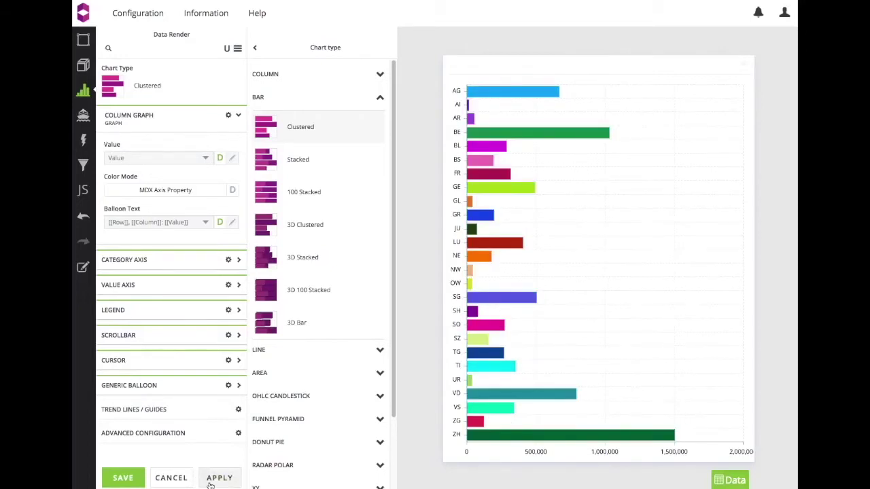
click(123, 478)
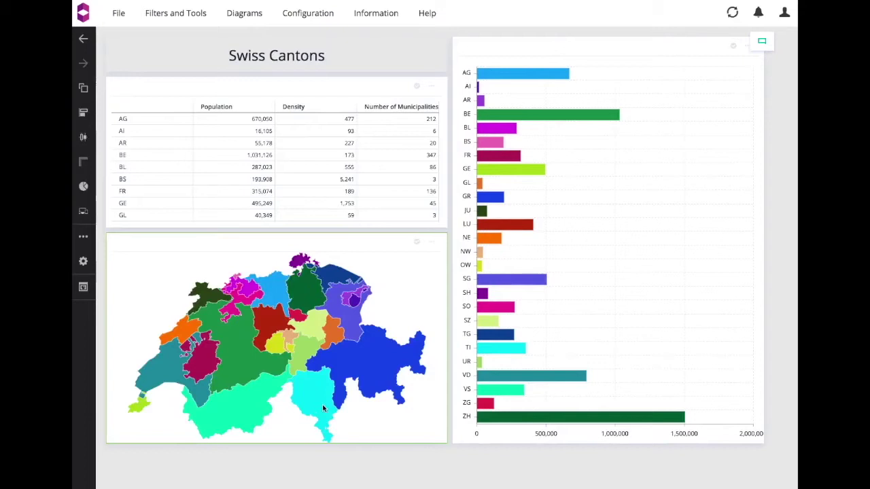
mouse_move(487, 349)
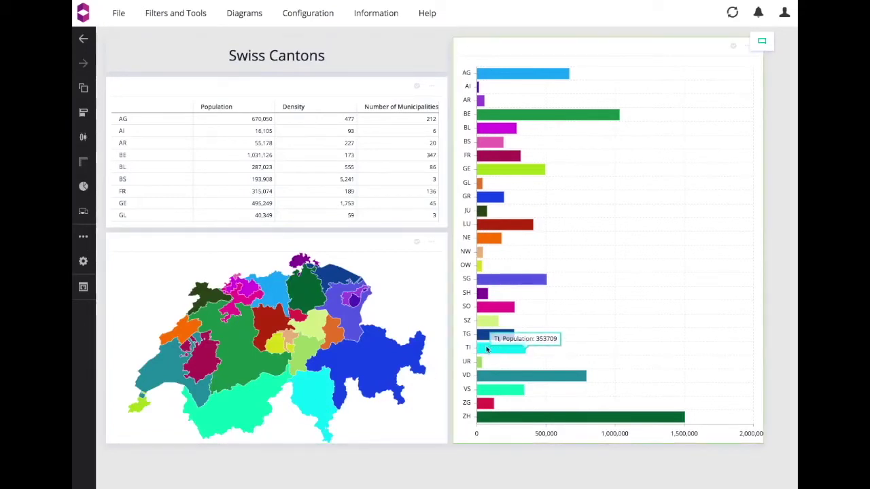
mouse_move(493, 420)
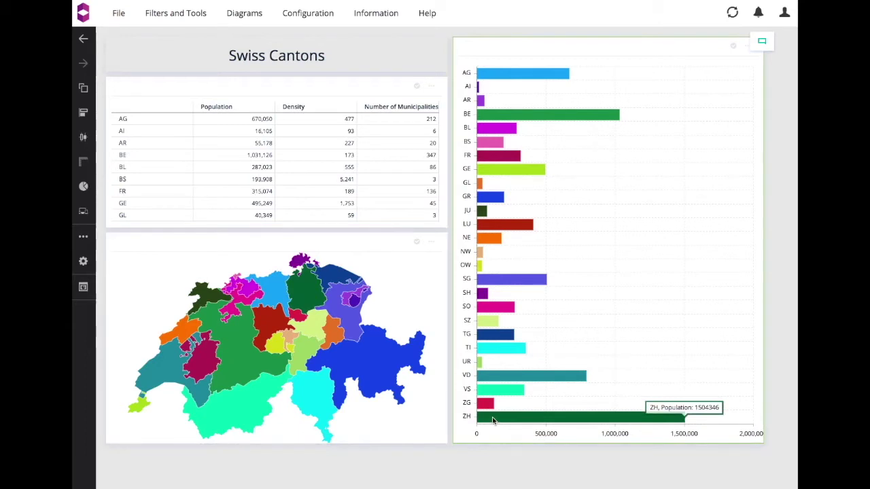
click(745, 47)
click(719, 51)
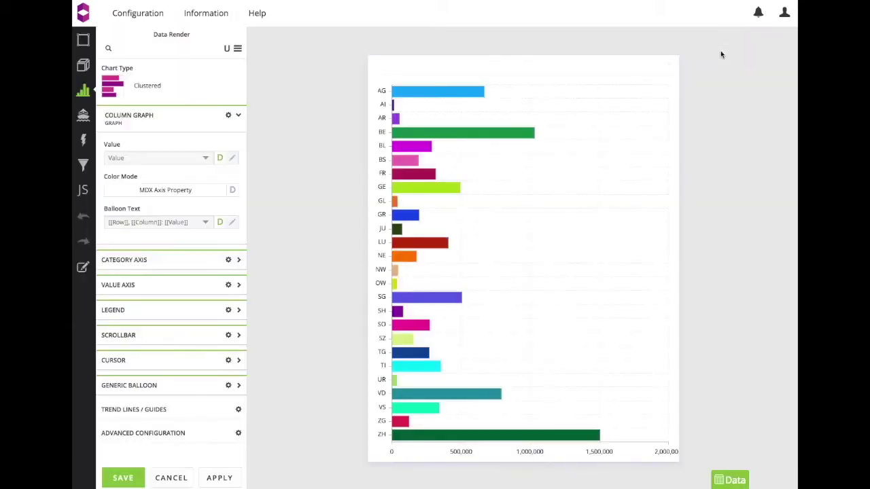
click(199, 195)
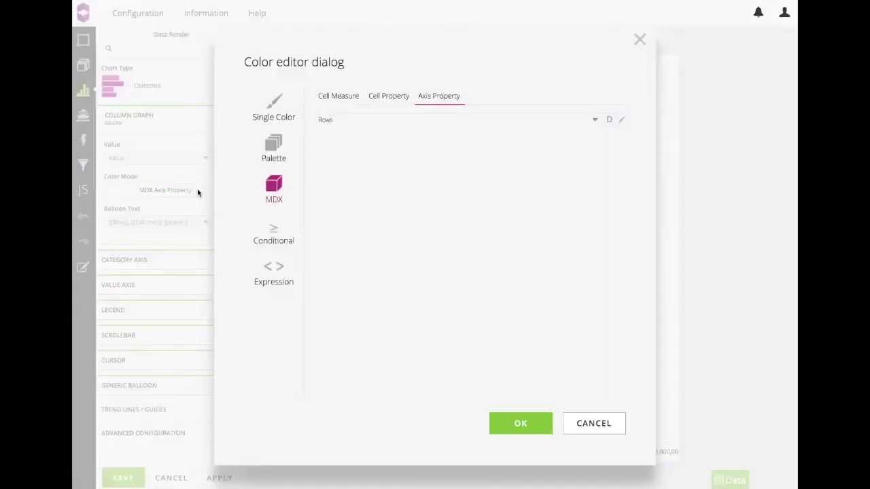
click(275, 151)
scroll(546, 277, down, 5)
click(553, 270)
click(373, 257)
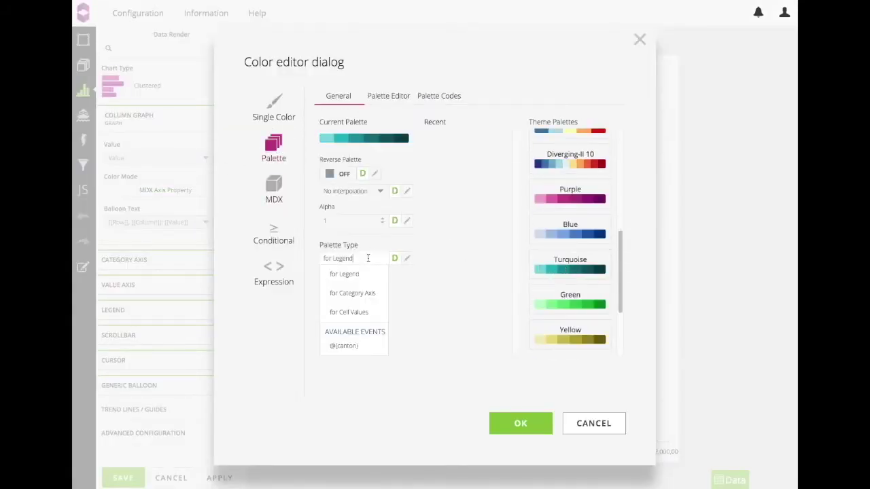
click(367, 314)
click(516, 426)
click(224, 479)
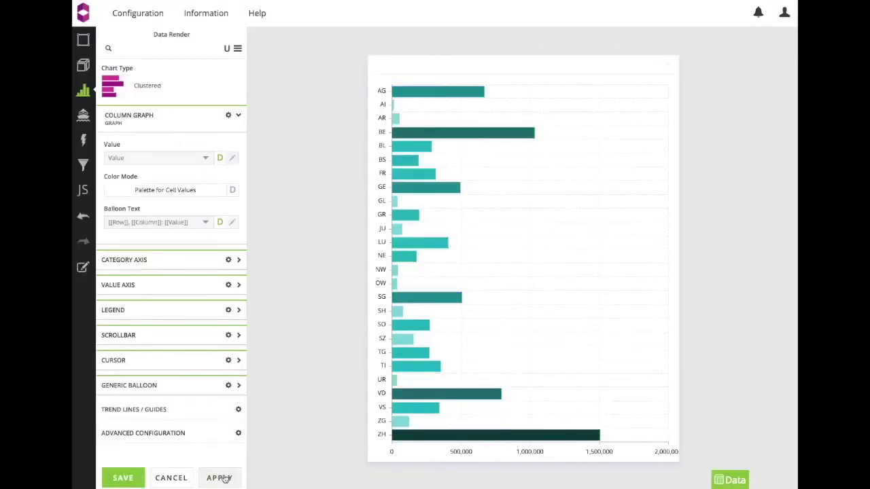
click(171, 478)
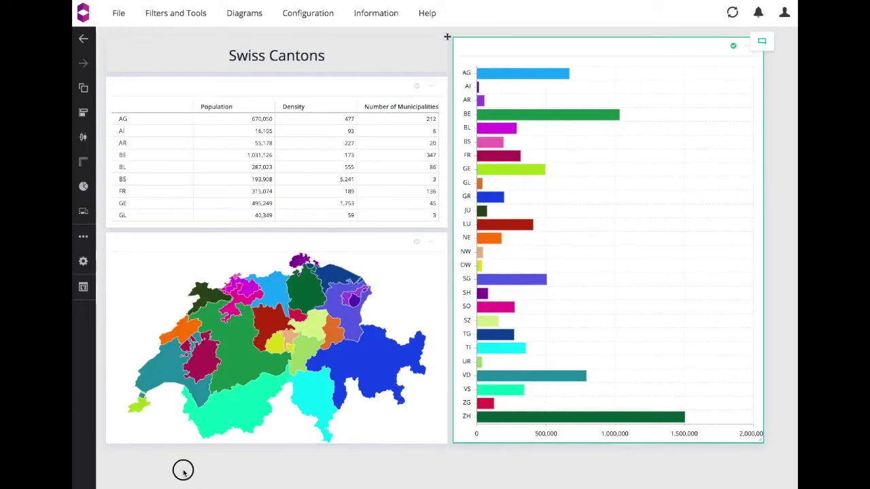